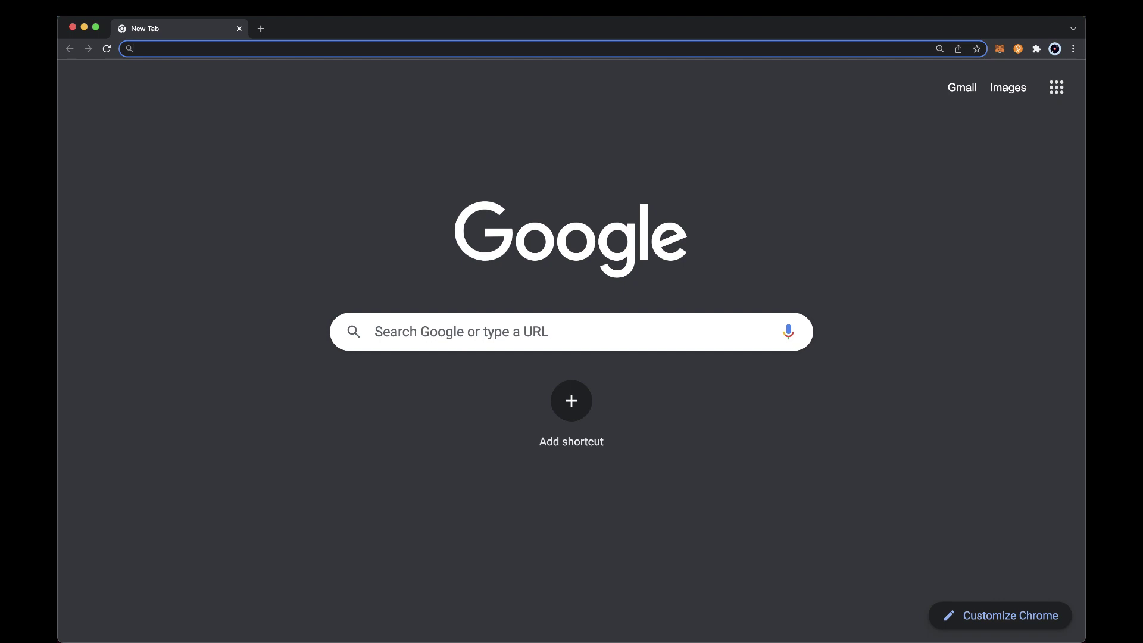
Load apps.moonbeam.network/moonriver and accept the dapp's terms of use
text(apps.moonbea)
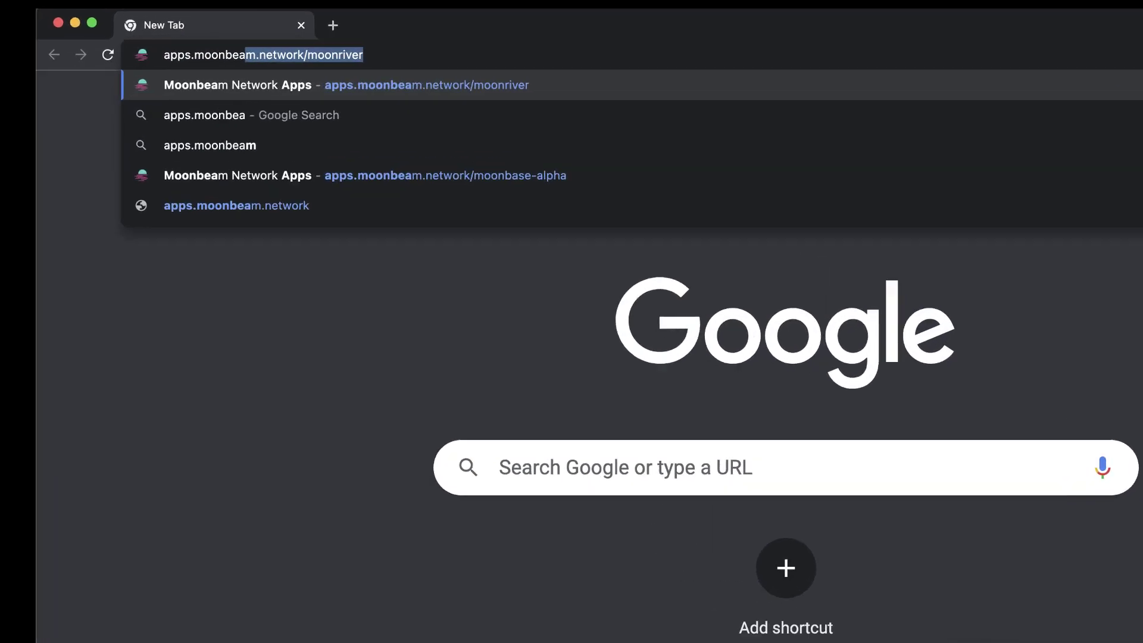
text(m)
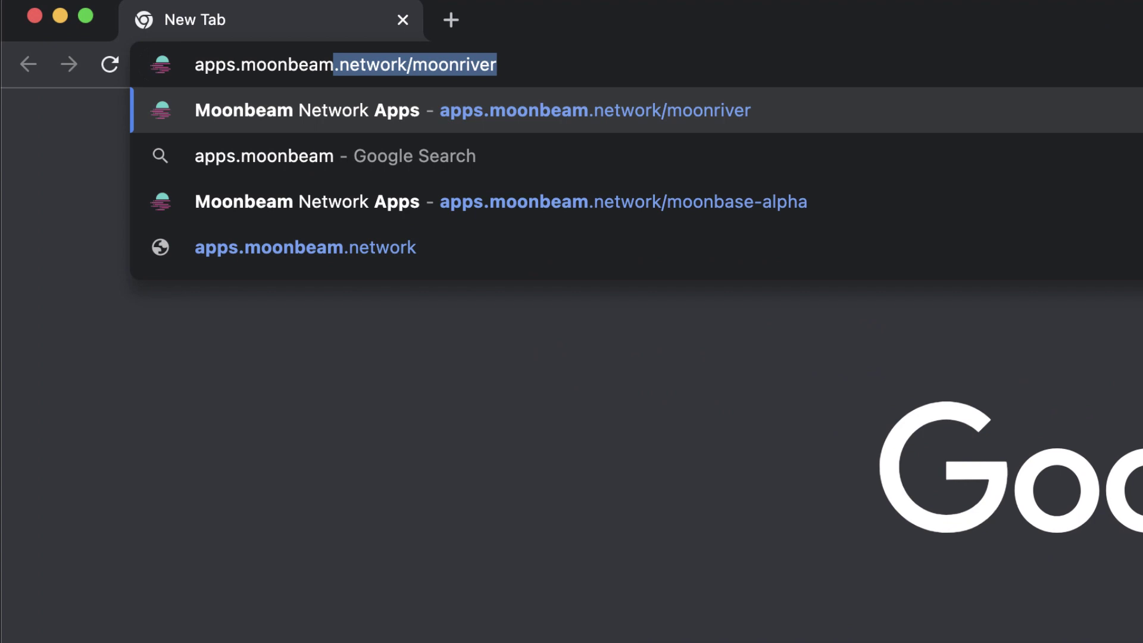
key(Right)
key(Return)
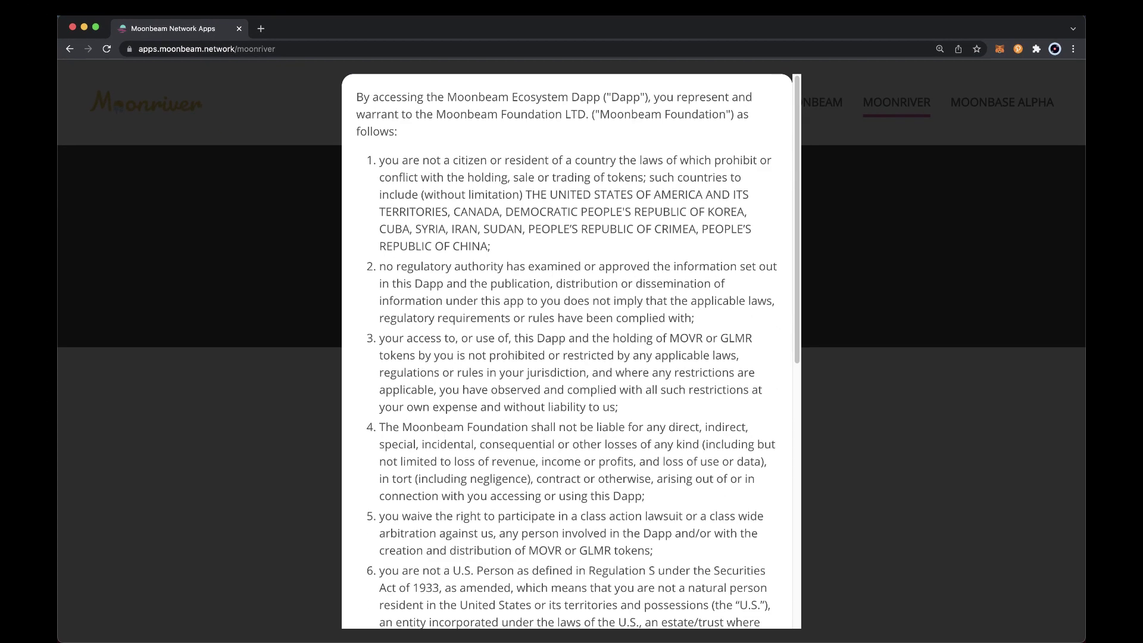
scroll(532, 420, down, 8)
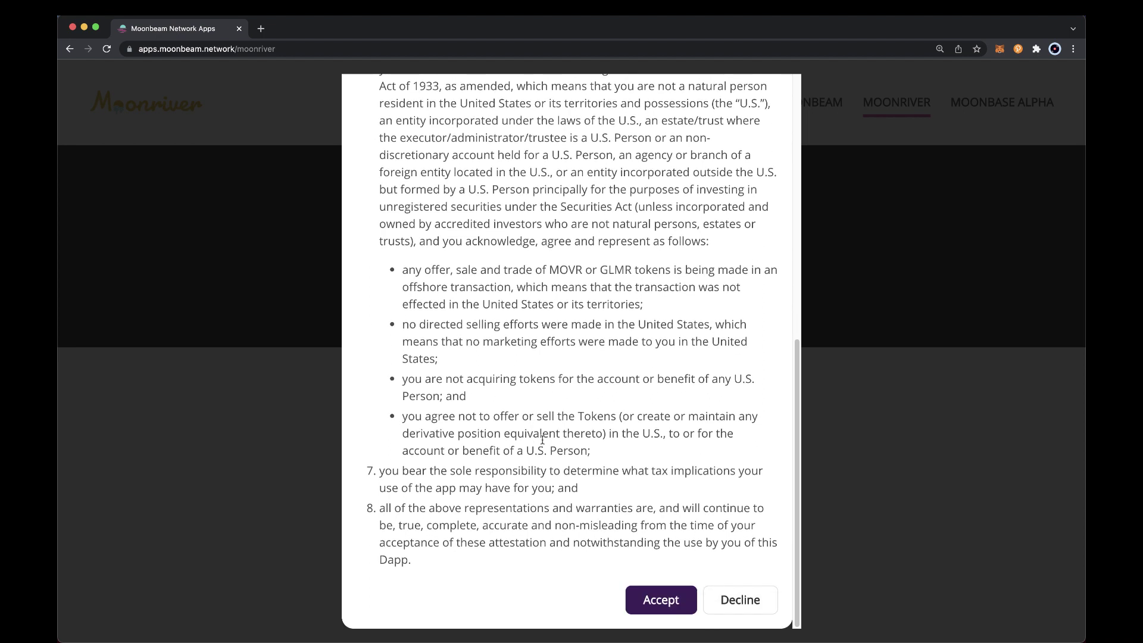
click(652, 604)
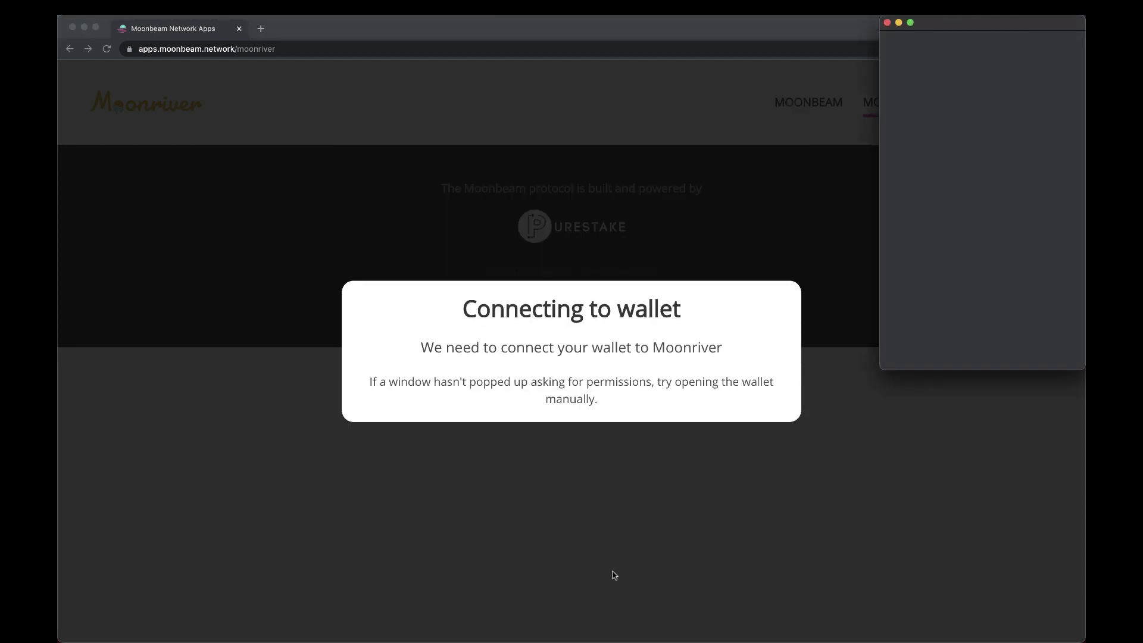
Unlock MetaMask, connect the account to the site, then approve and switch to the Moonriver network
text(•)
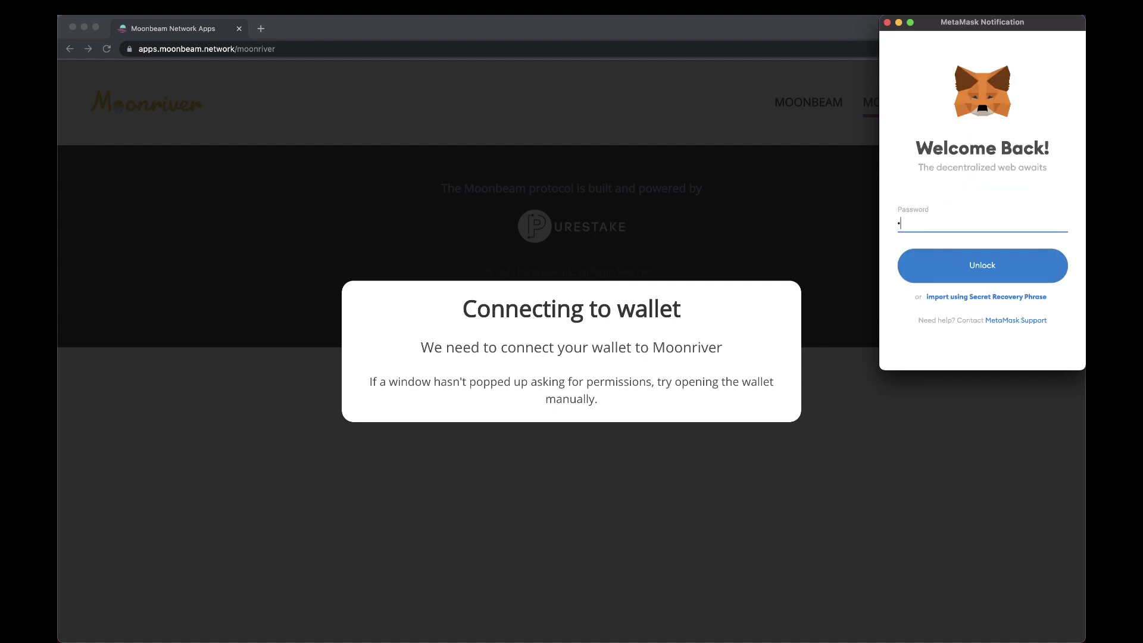
text(•••••••)
key(Return)
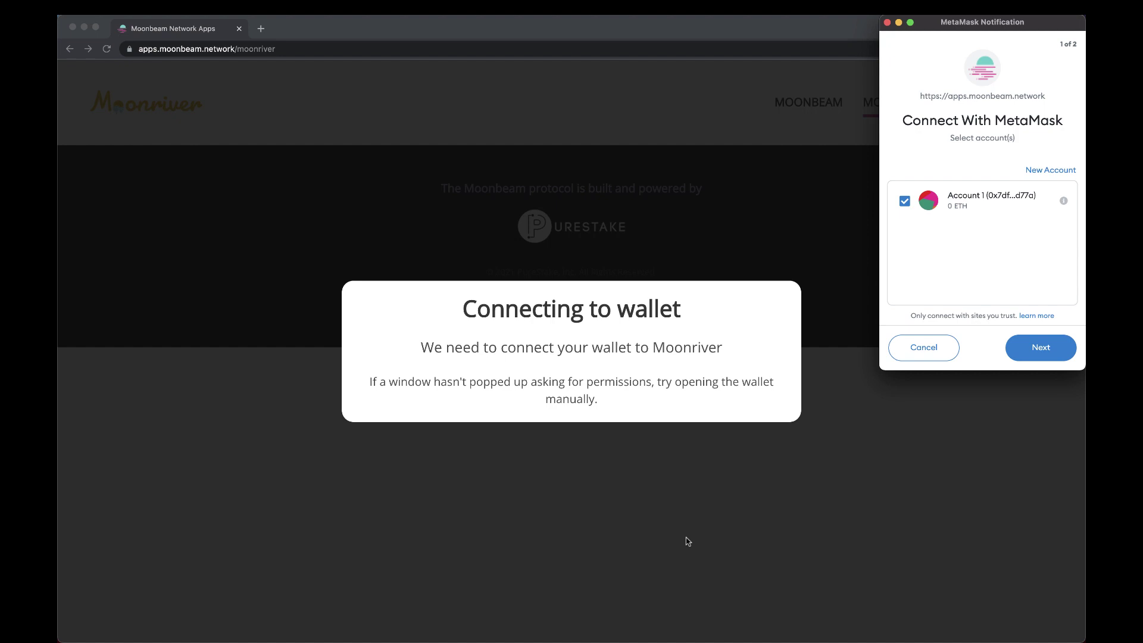
click(1051, 359)
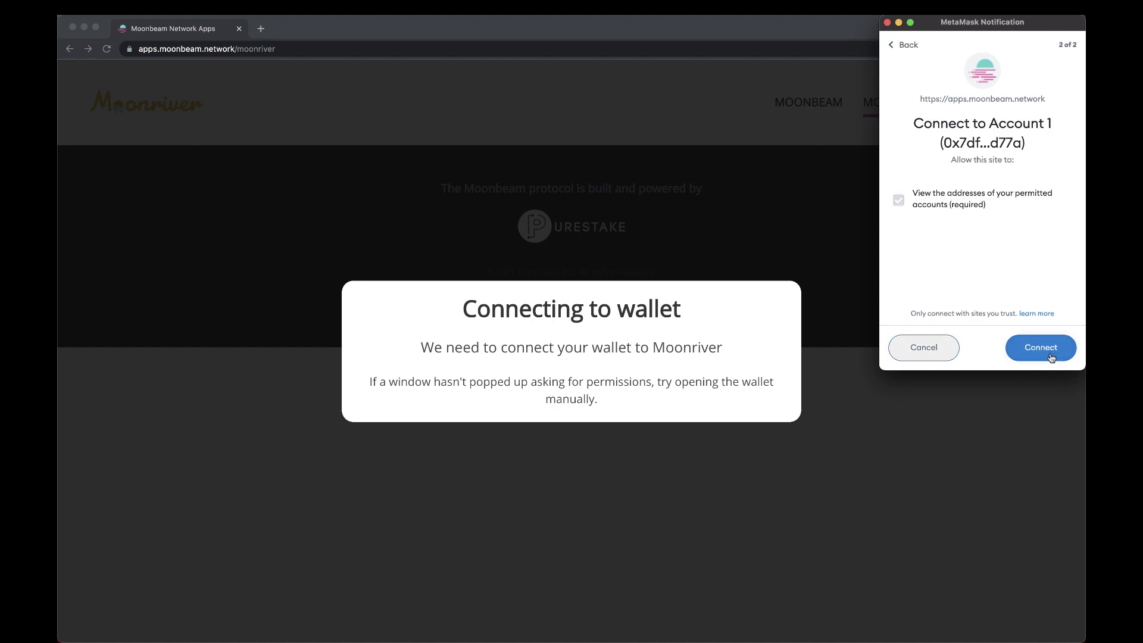
click(1051, 358)
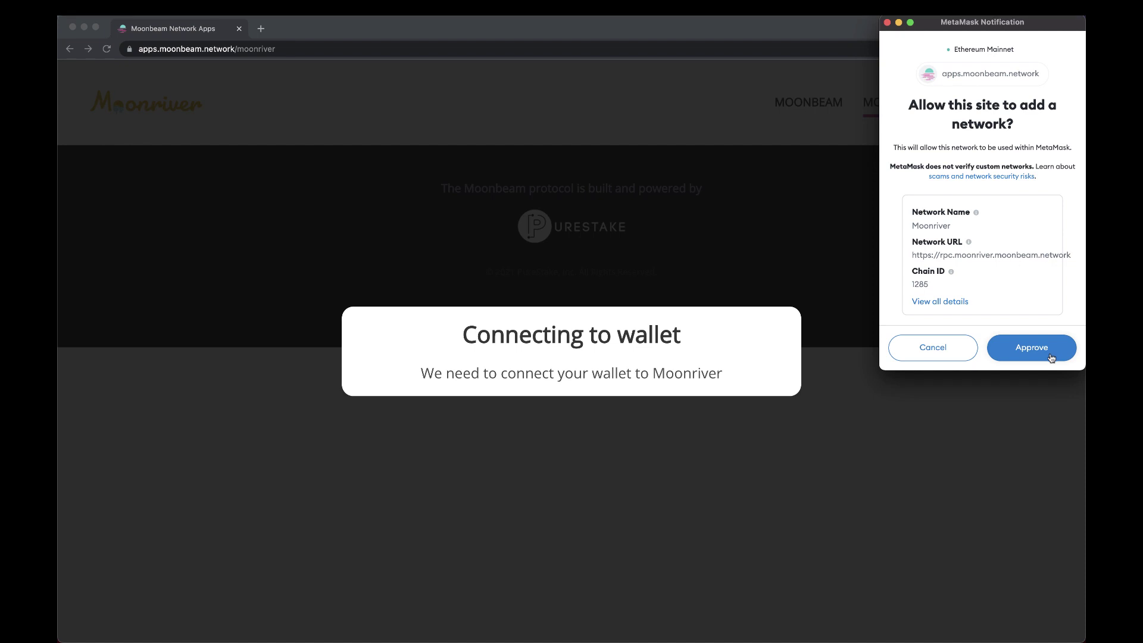
click(1051, 357)
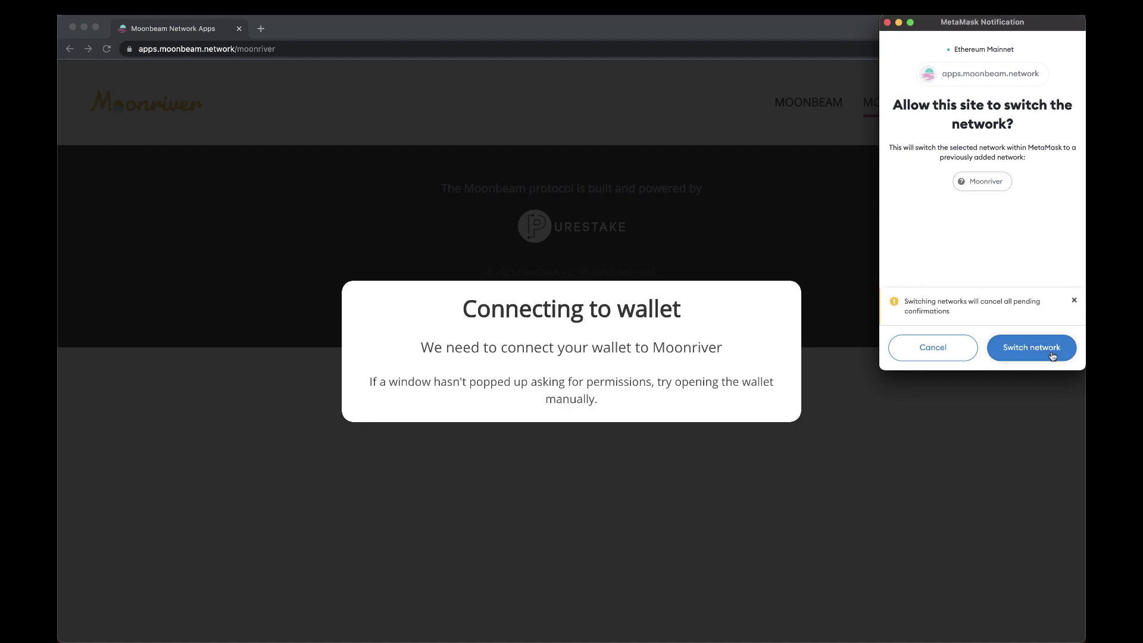
click(1052, 355)
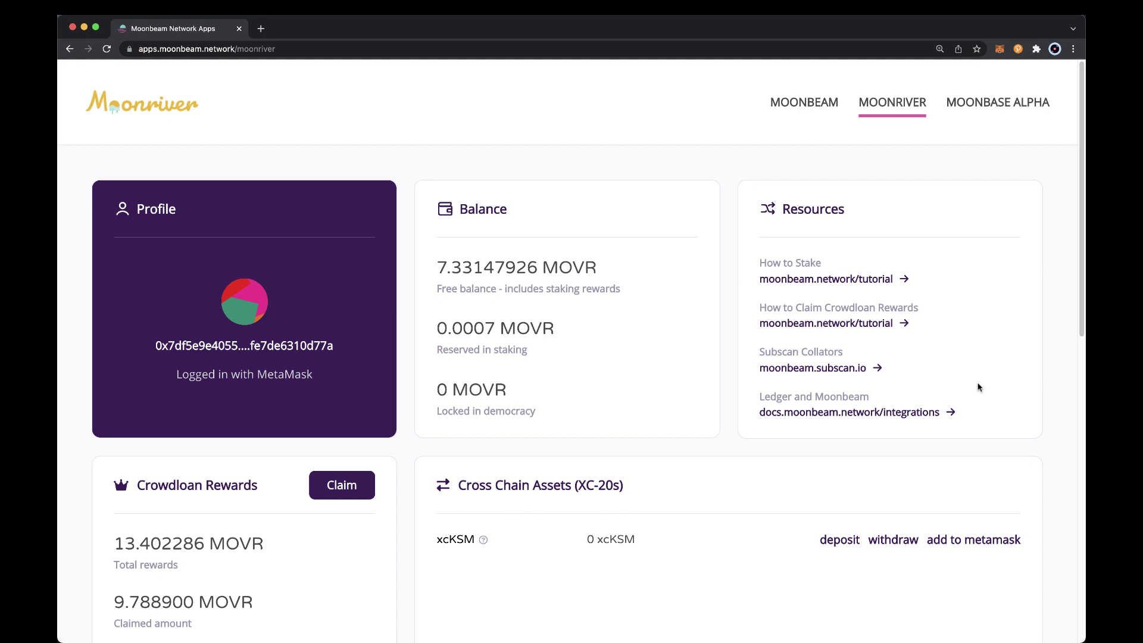
Scroll the Moonriver dashboard down to the Cross Chain Assets (XC-20s) panel showing xcKSM
scroll(978, 387, down, 5)
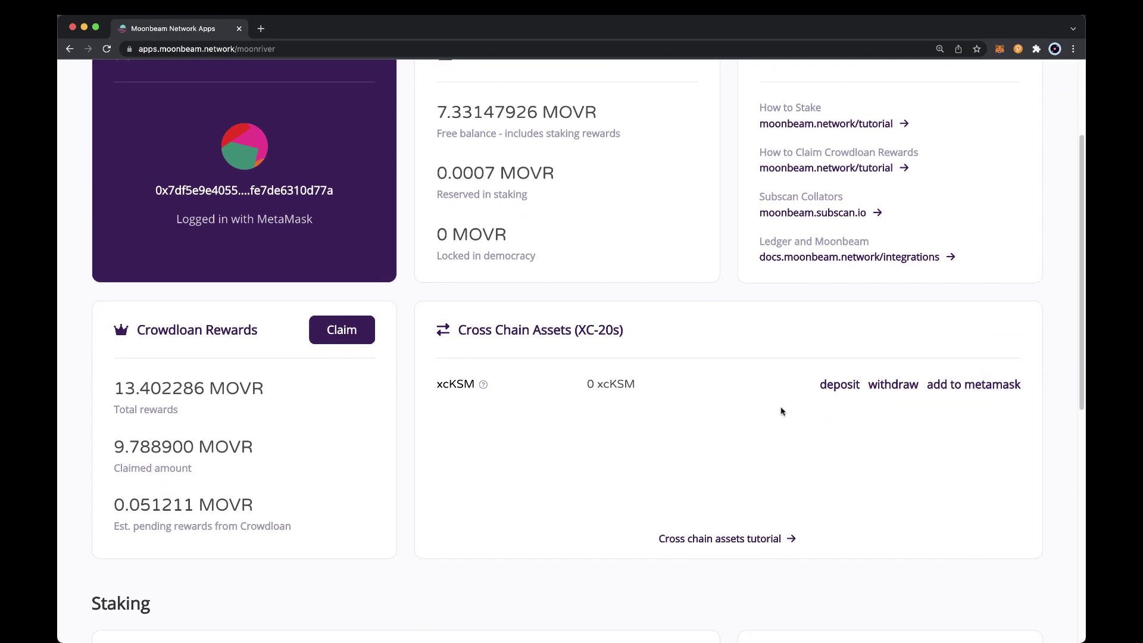
mouse_move(480, 387)
Import xcKSM into MetaMask and check it lists 0 xcKSM beside 7.3315 MOVR
click(955, 386)
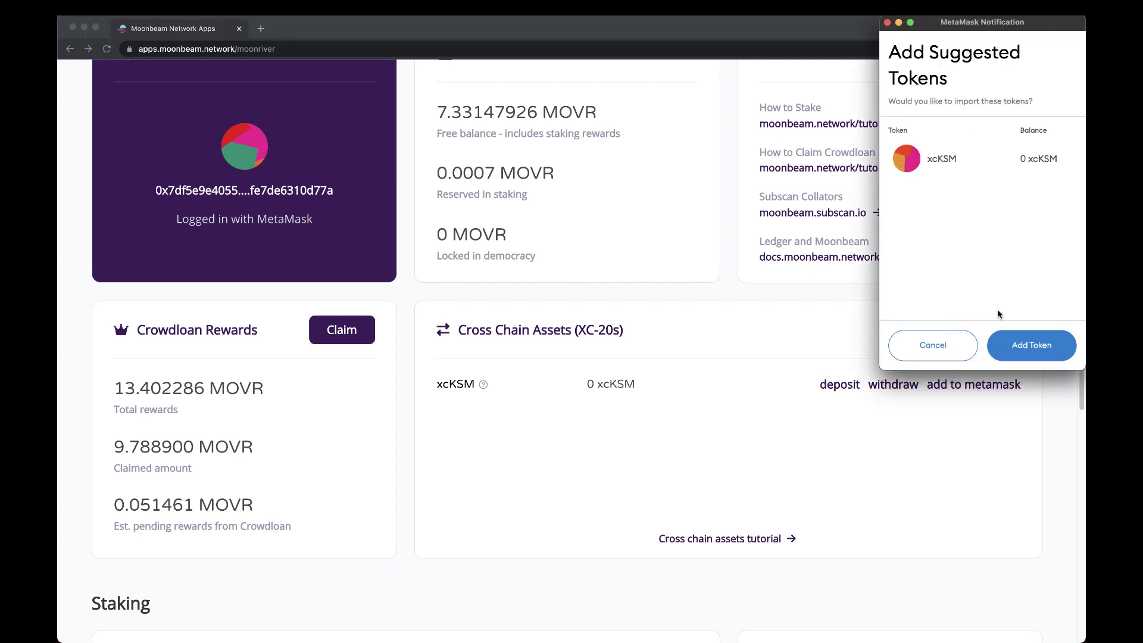
click(1011, 347)
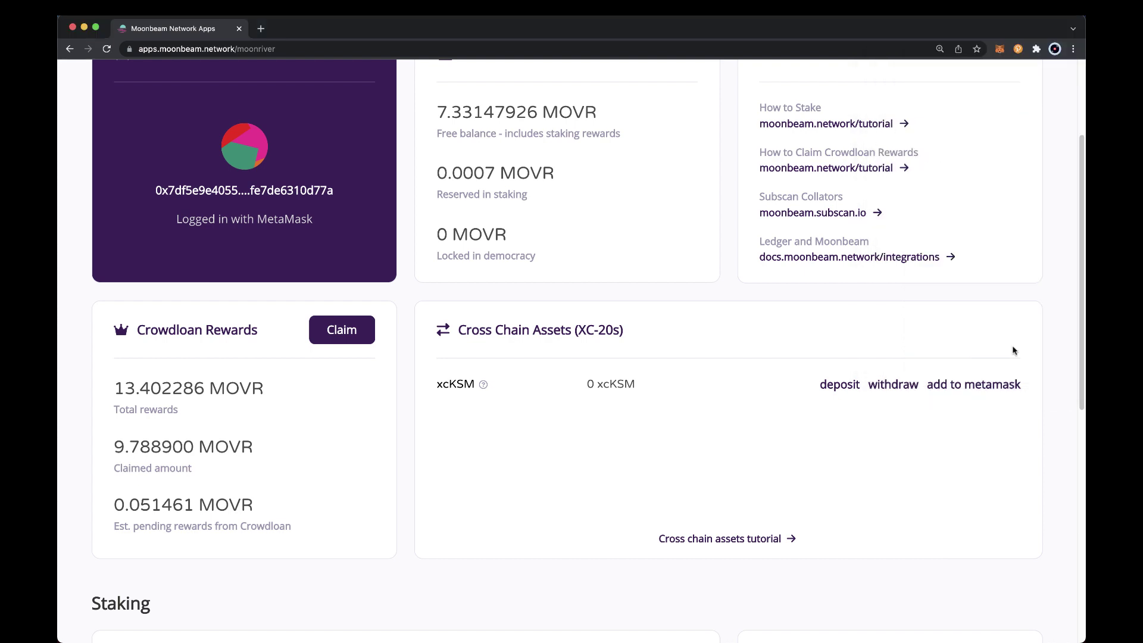
click(1000, 50)
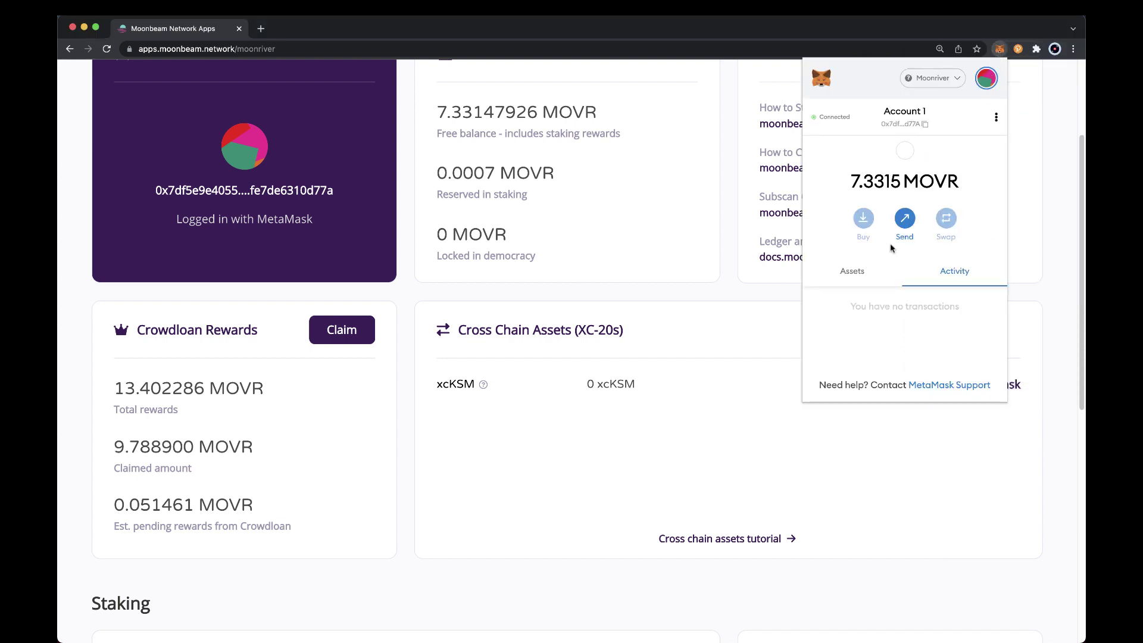
scroll(873, 312, down, 1)
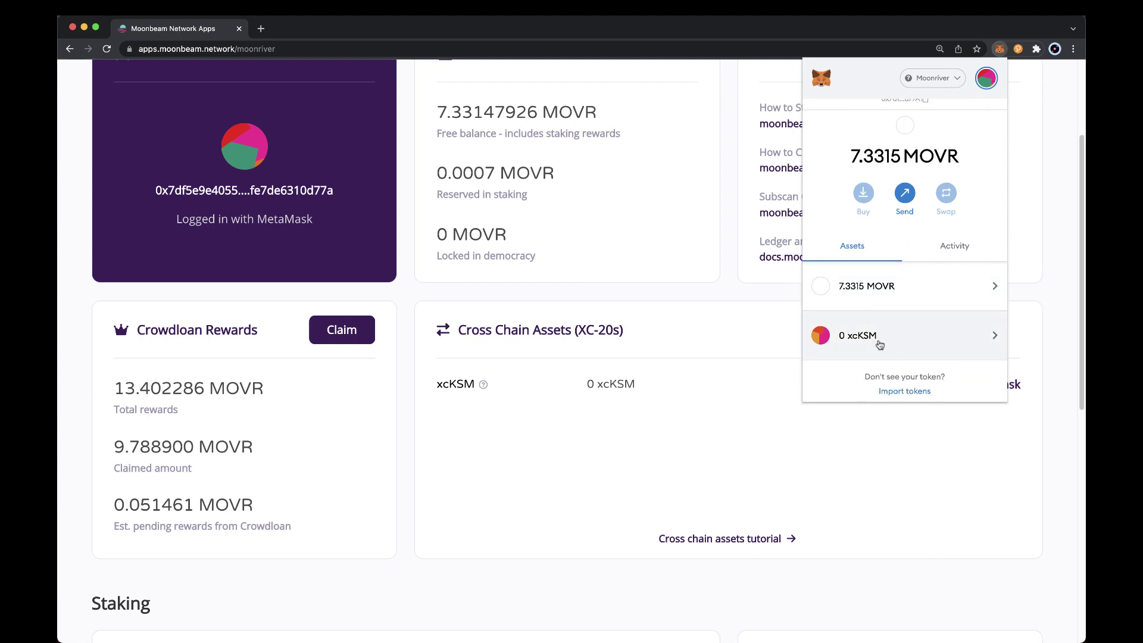
click(760, 339)
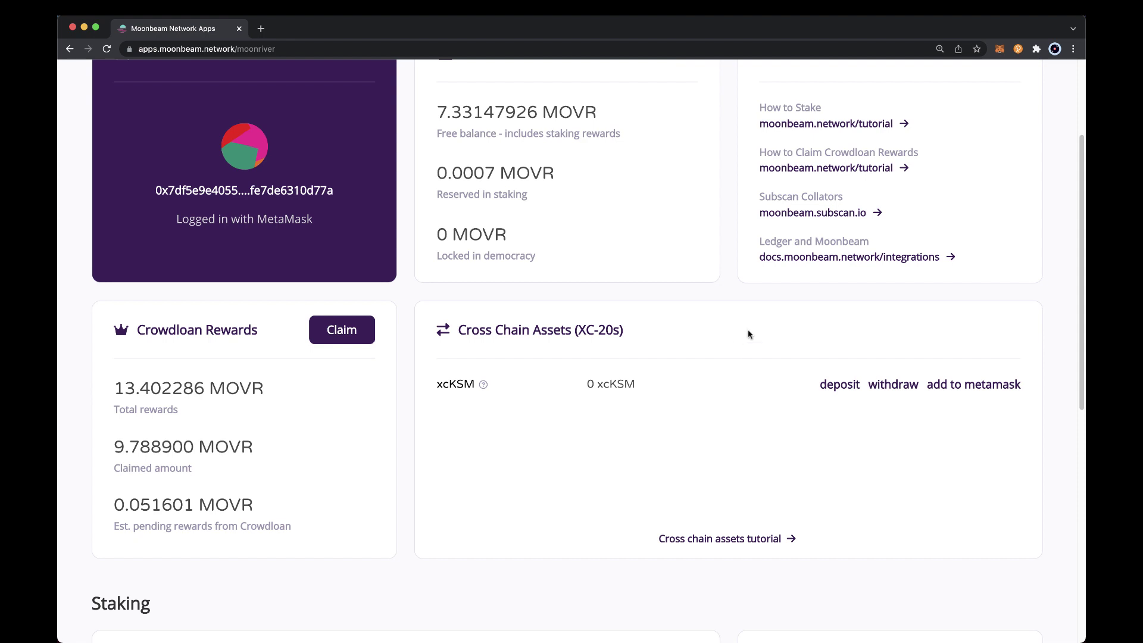
Start the xcKSM deposit and authorize Moonbeam Apps in the polkadot{.js} extension
click(1018, 50)
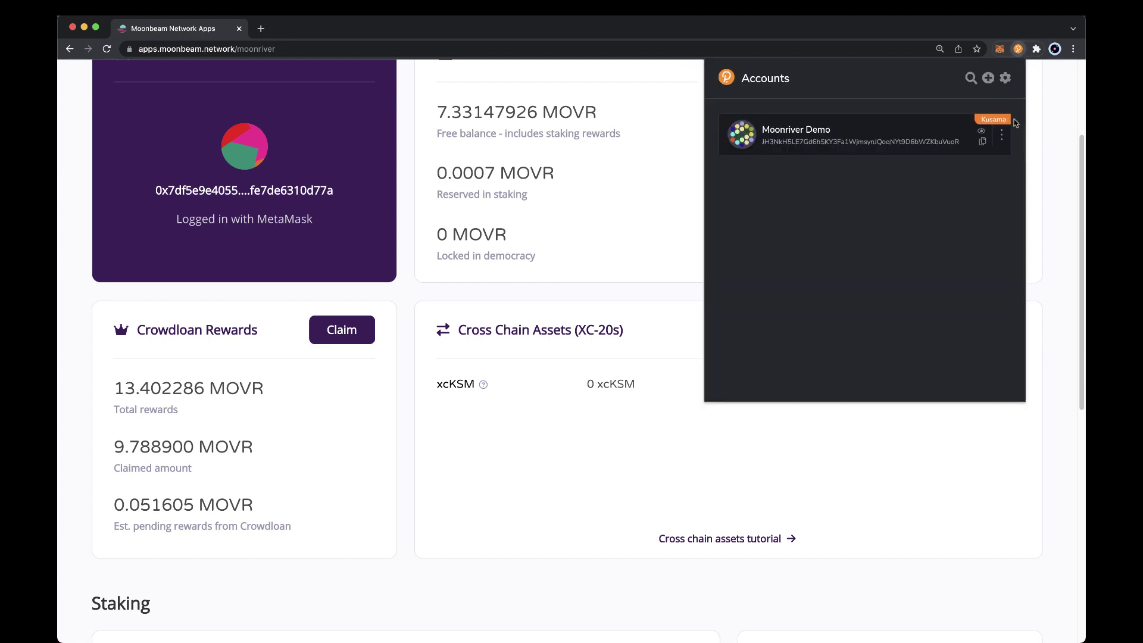
click(1033, 130)
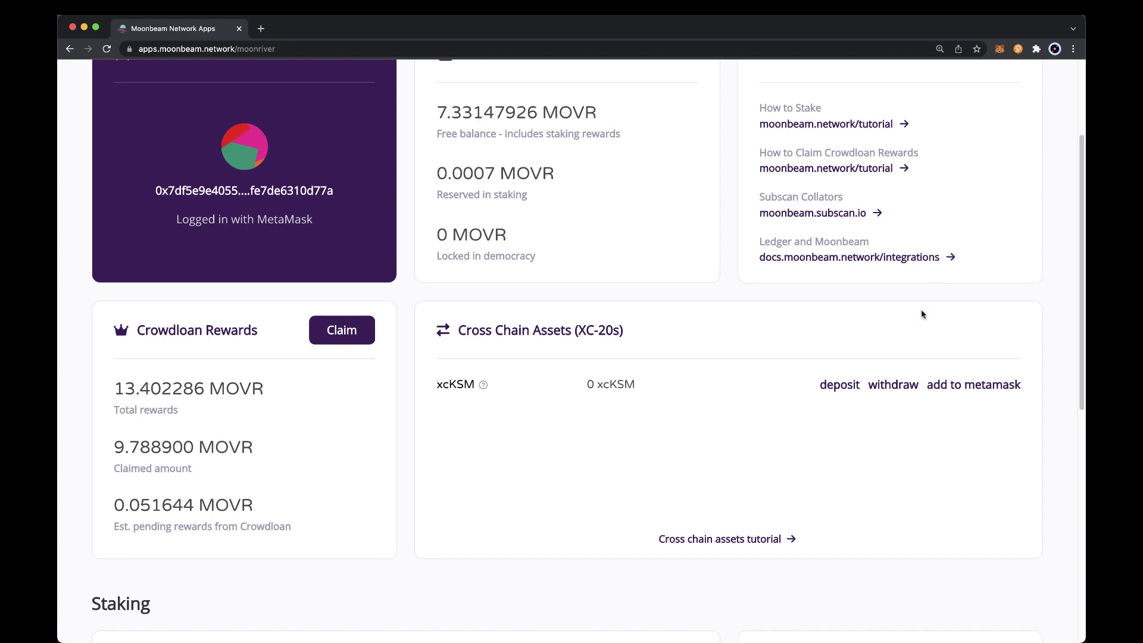
click(839, 385)
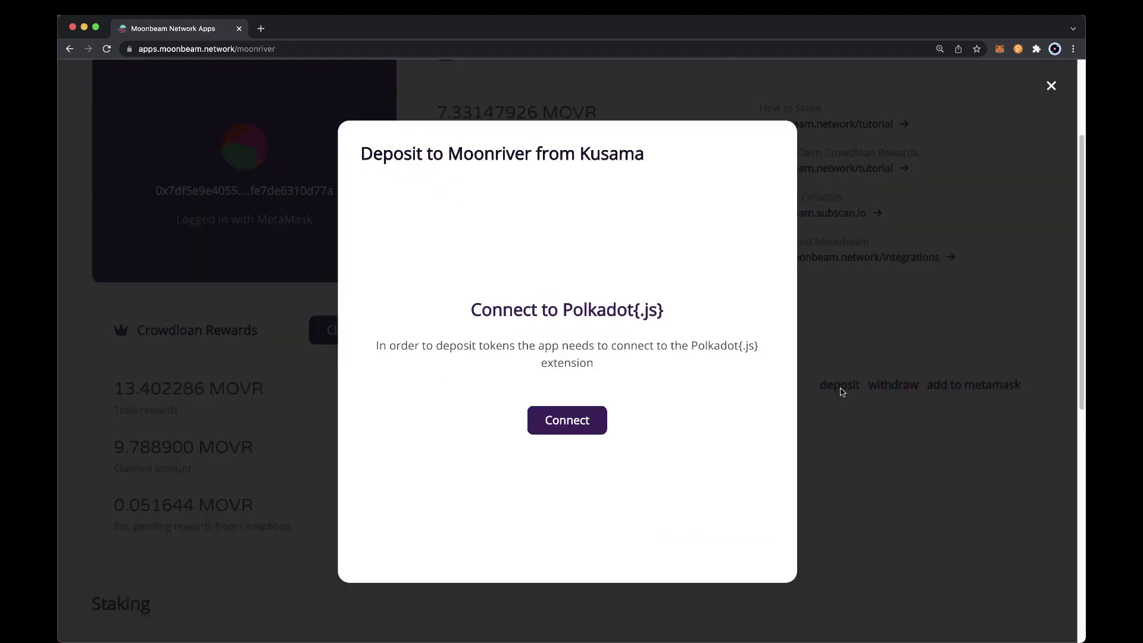
click(591, 427)
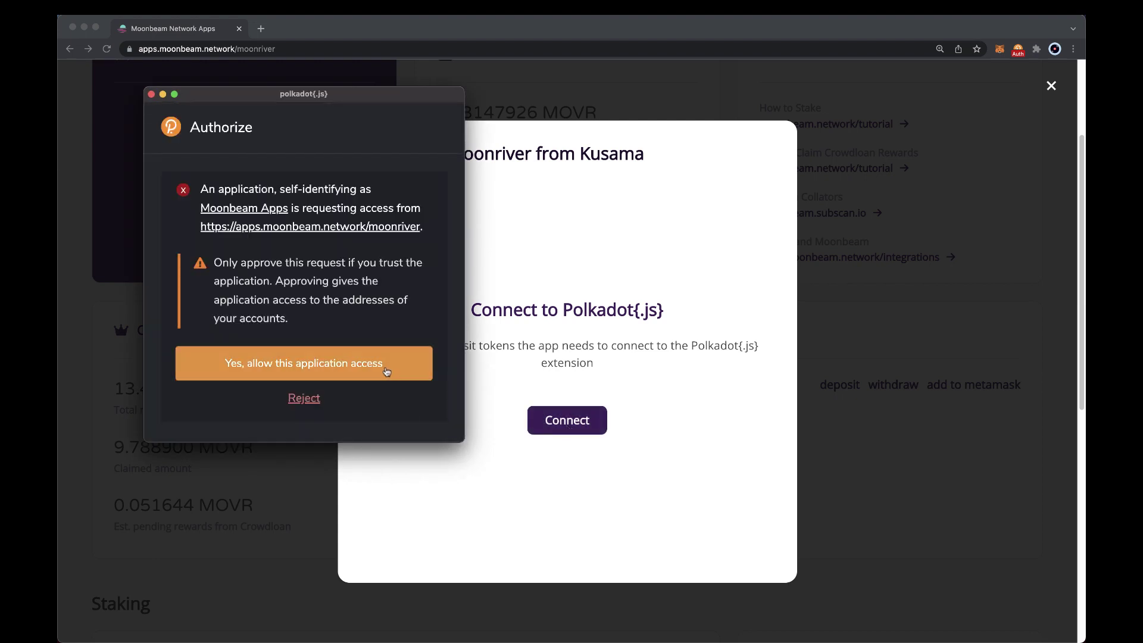
click(379, 370)
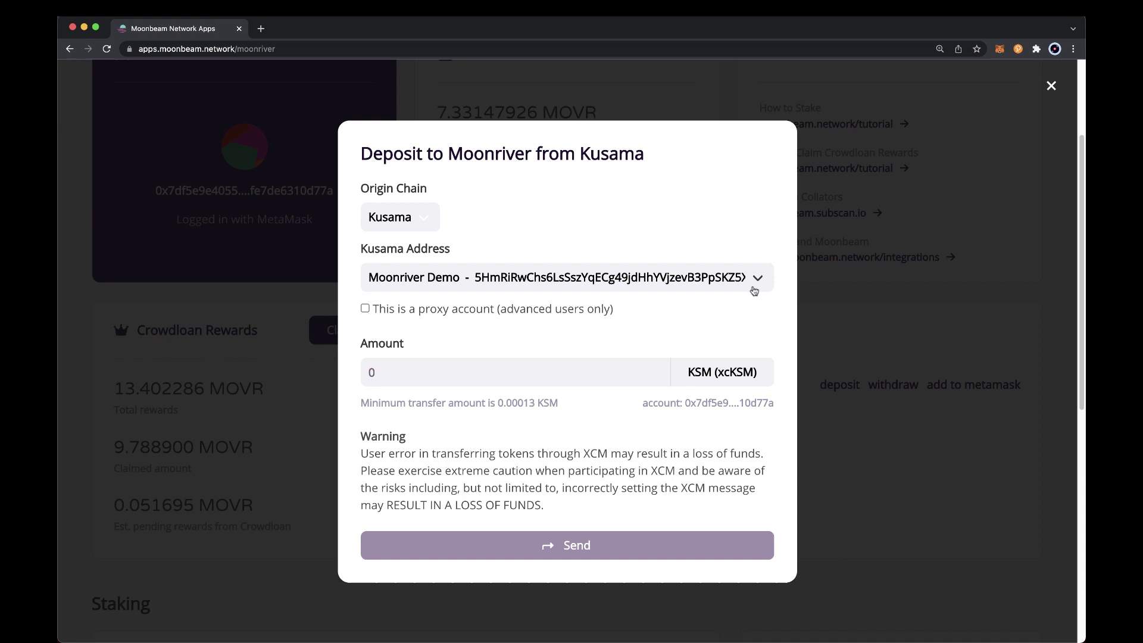
Enter .1 KSM as the deposit amount and send it
click(521, 375)
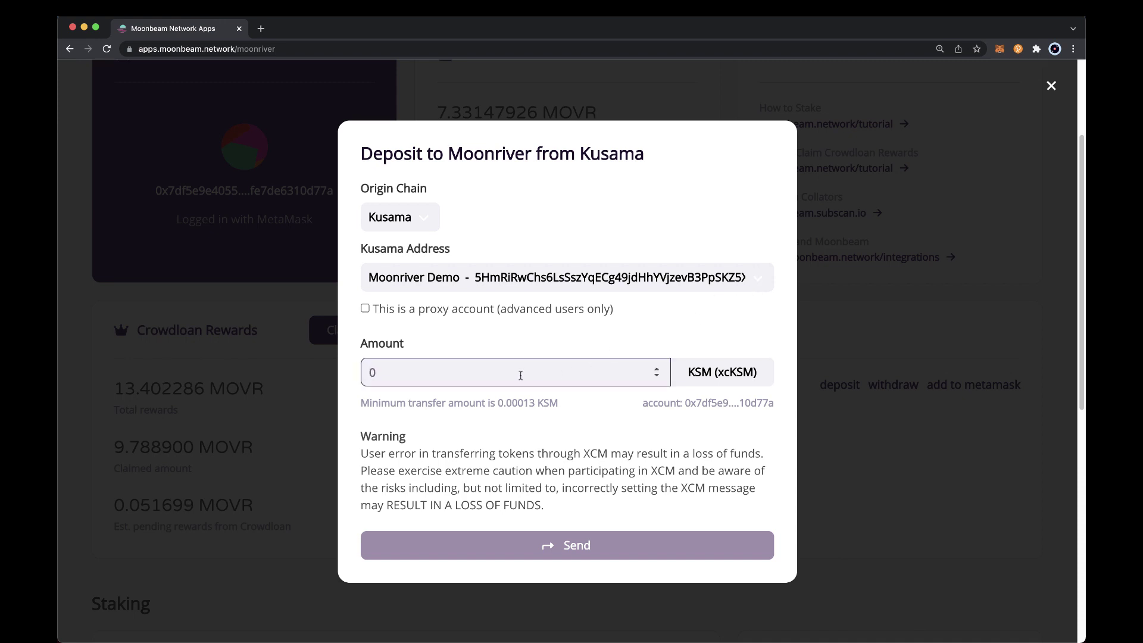
text(.1)
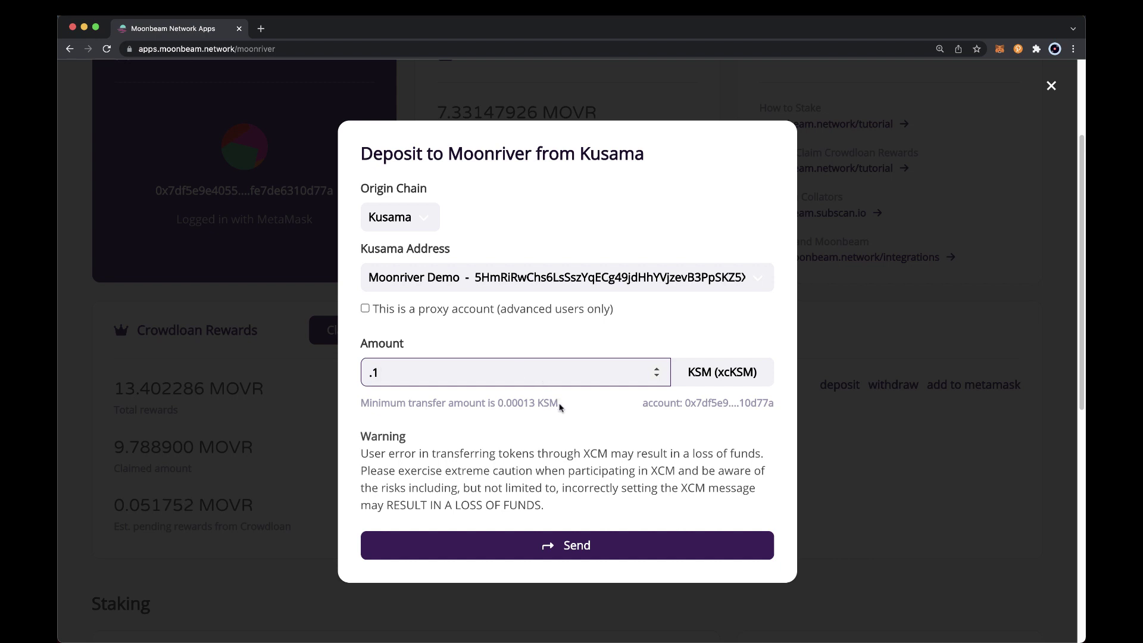
click(563, 419)
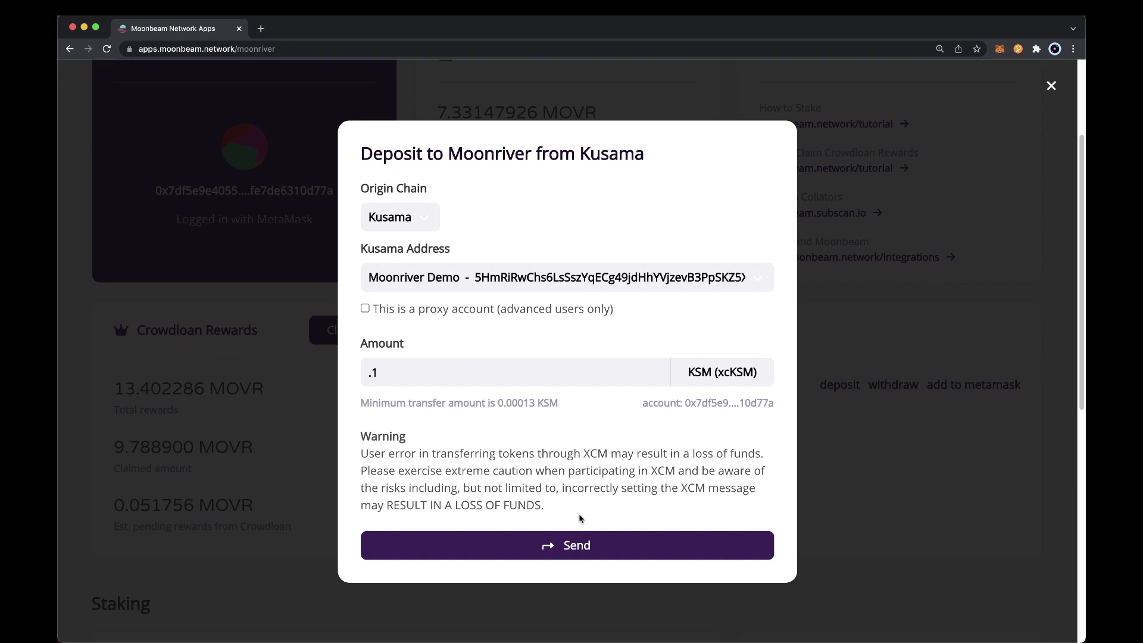
click(572, 546)
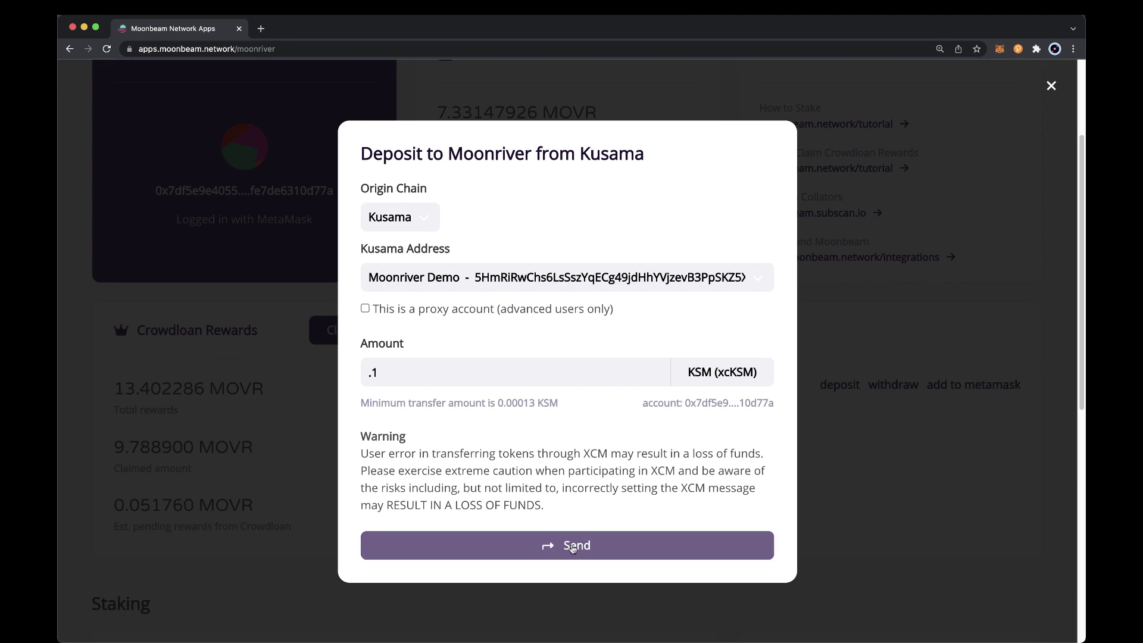
click(573, 547)
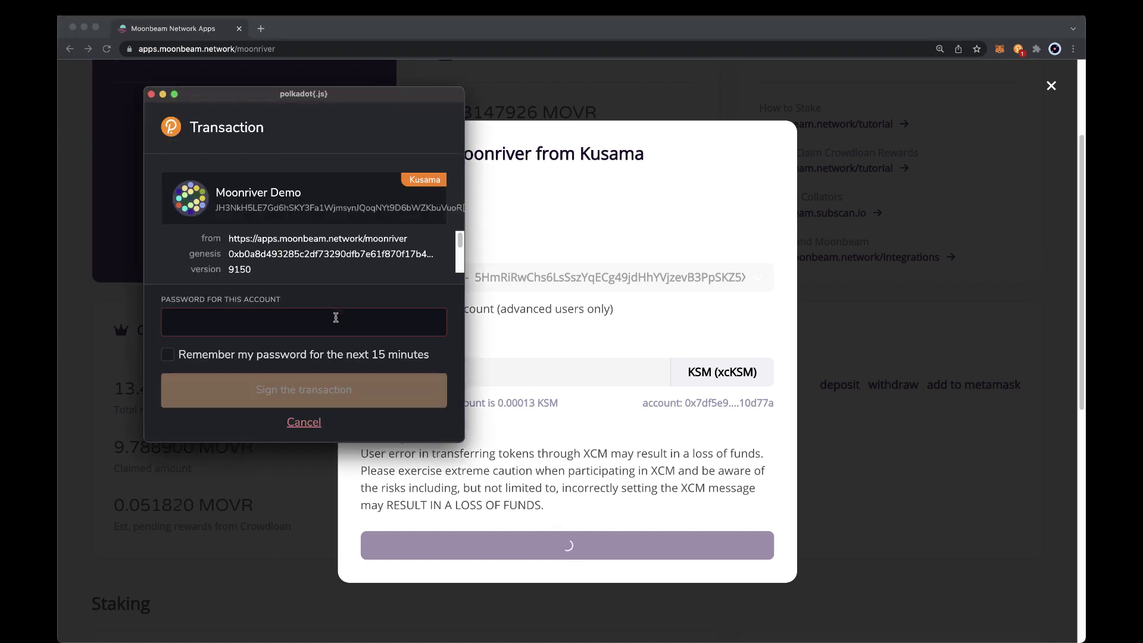
Enter the Polkadot.js account password and sign the deposit transaction
text(••••••••)
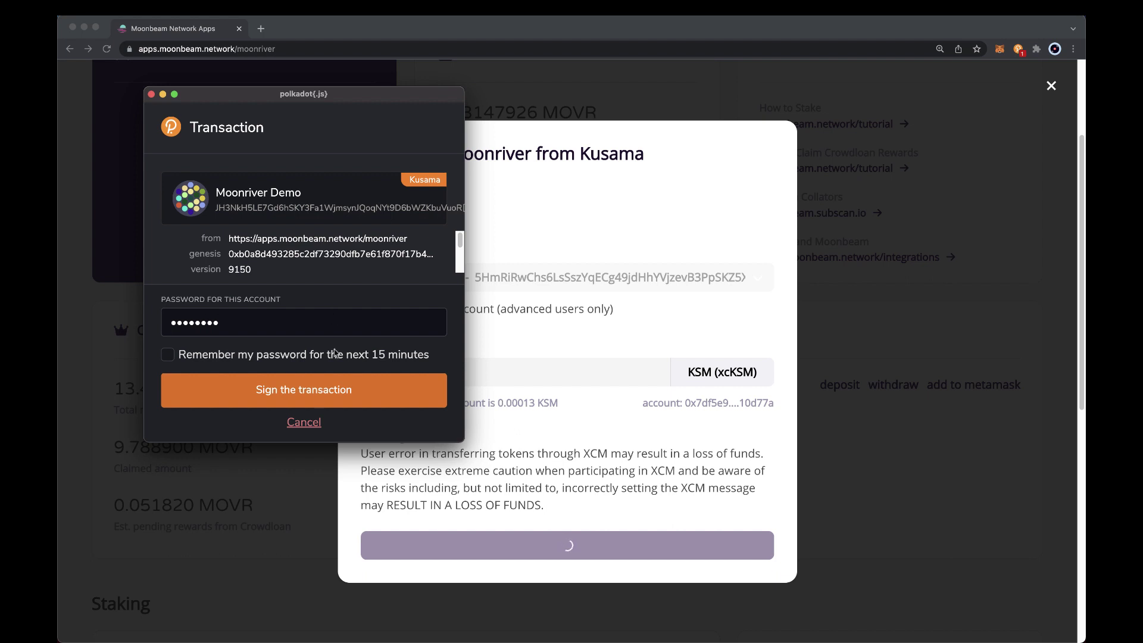
click(355, 391)
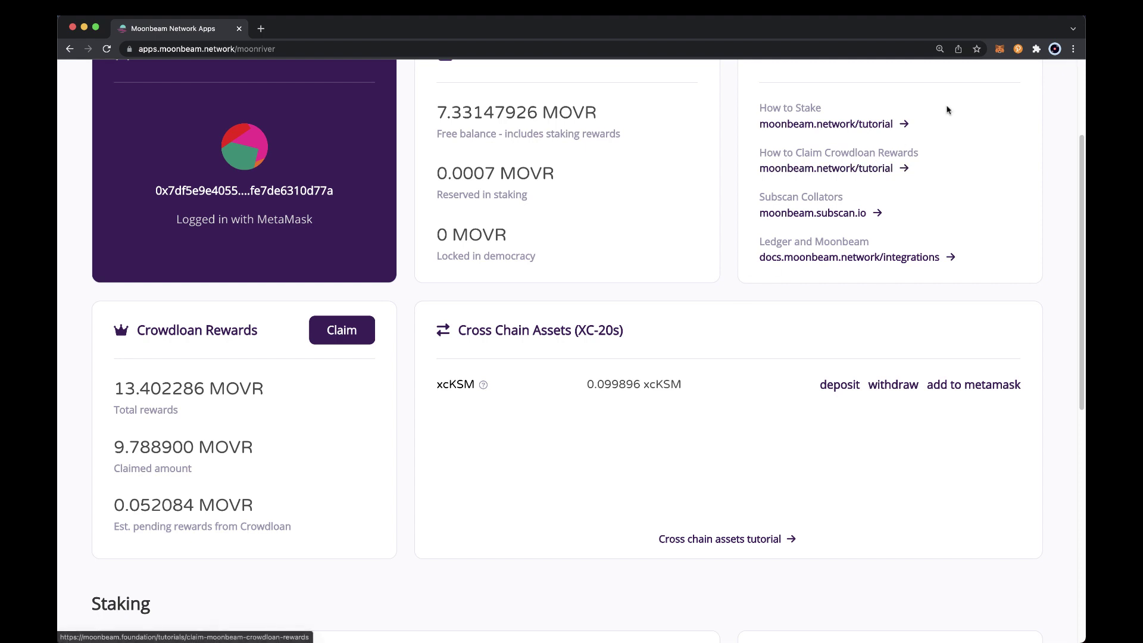
click(1000, 50)
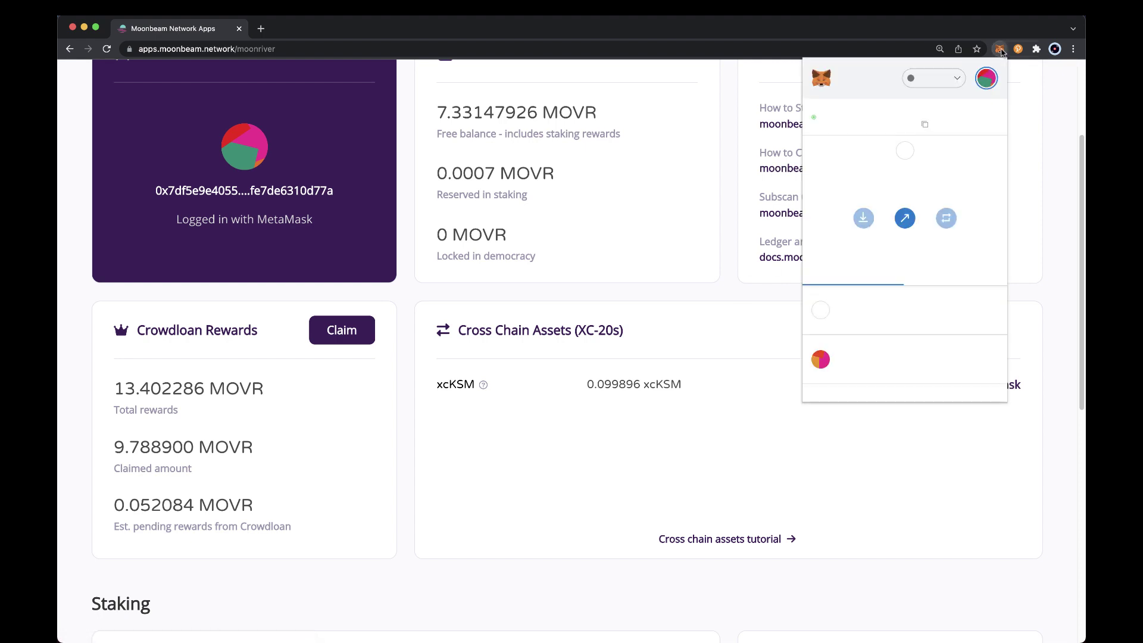
click(935, 359)
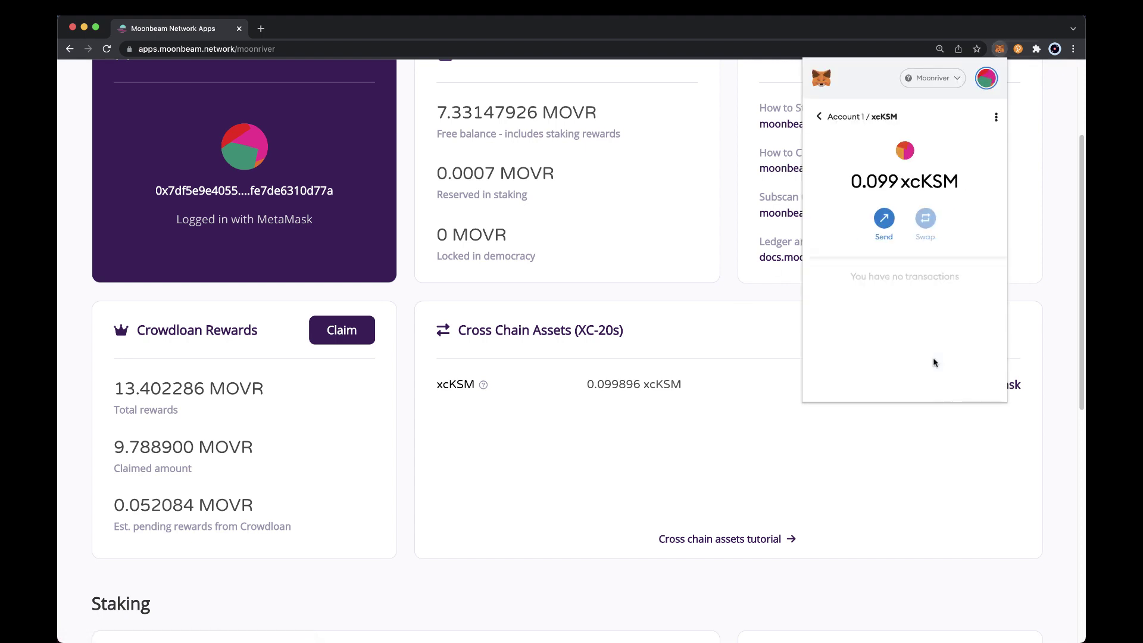
click(884, 219)
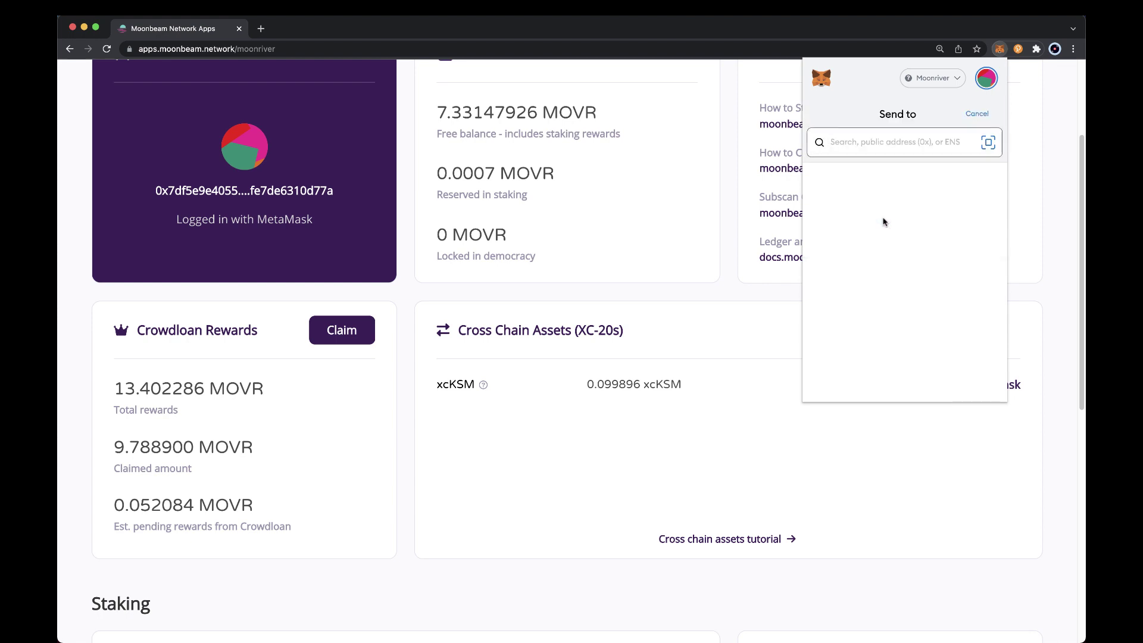
click(1023, 220)
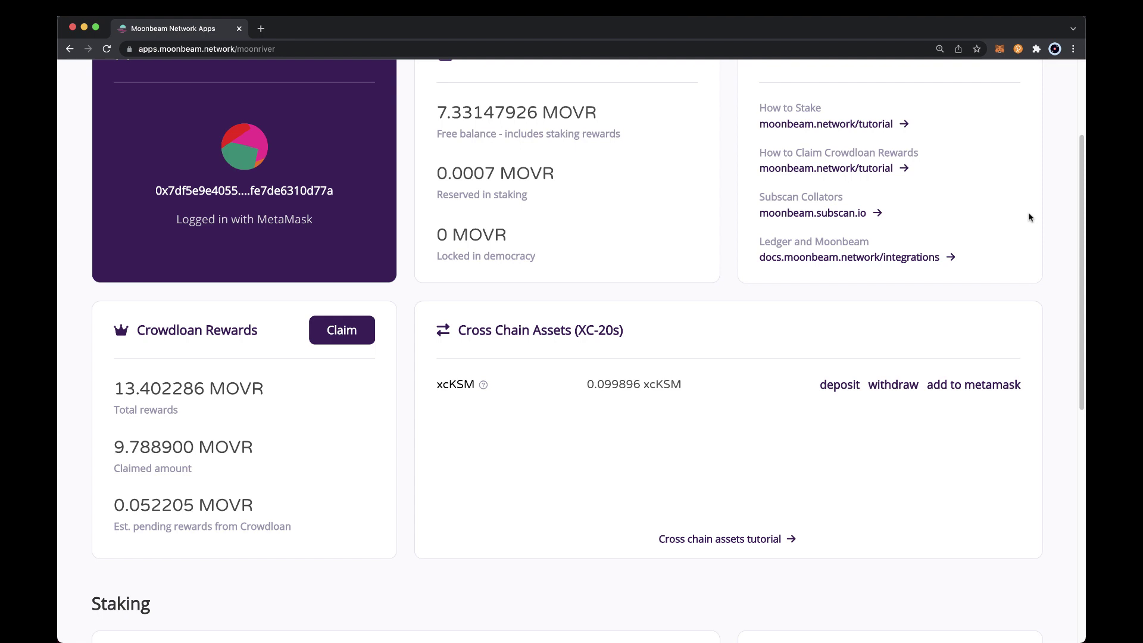
Withdraw 0.099896 xcKSM to the pasted Kusama destination address and send it
click(894, 390)
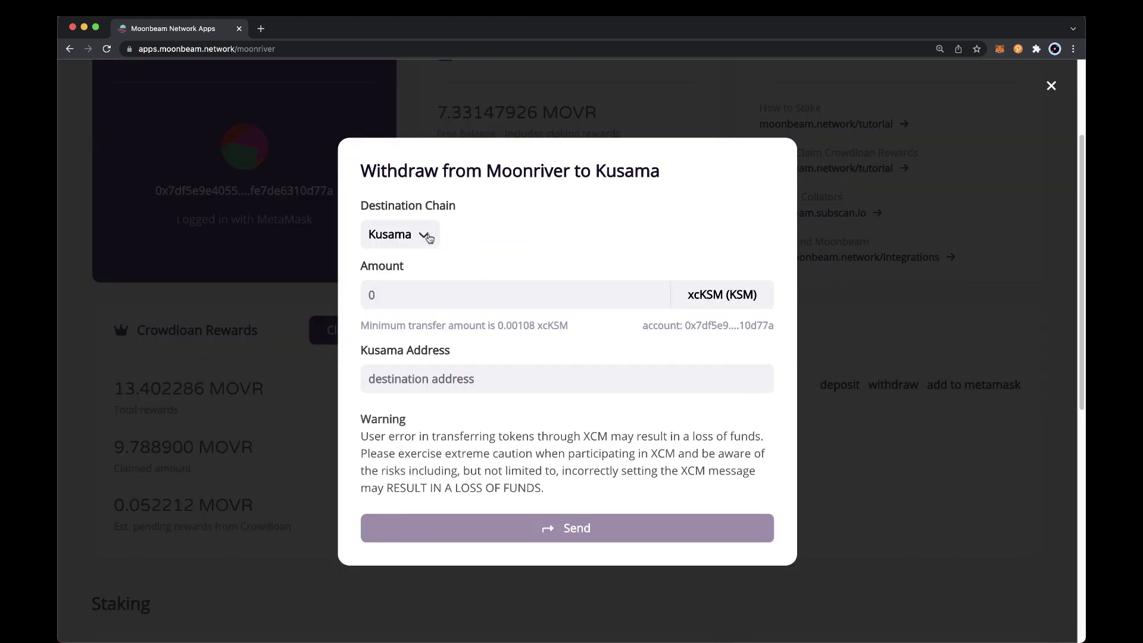
click(425, 293)
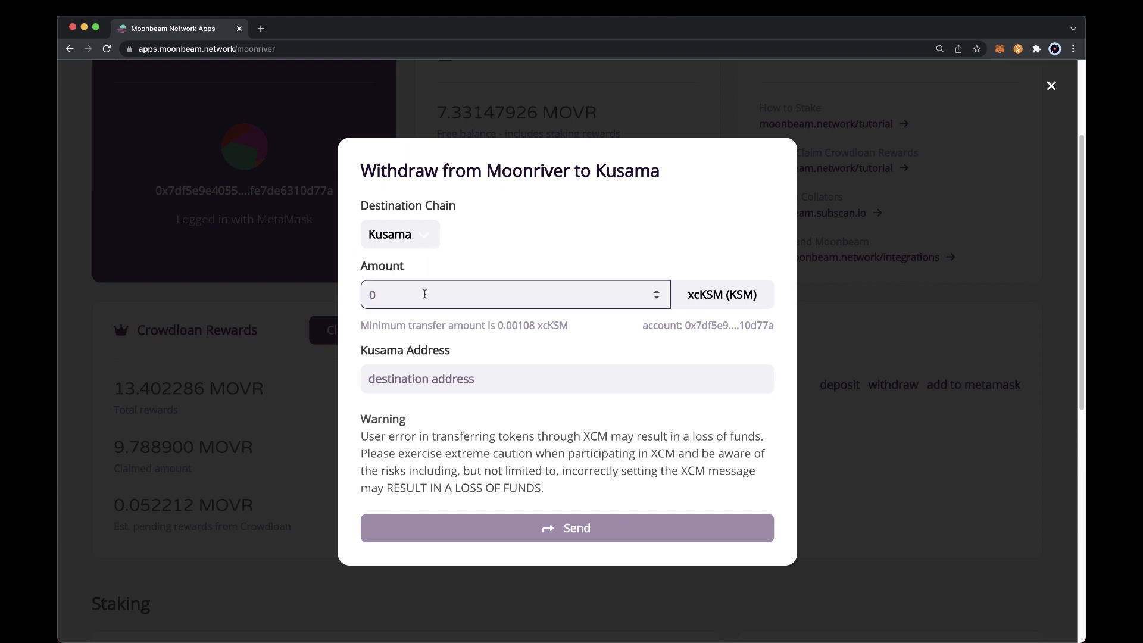
text(0.099896)
click(486, 377)
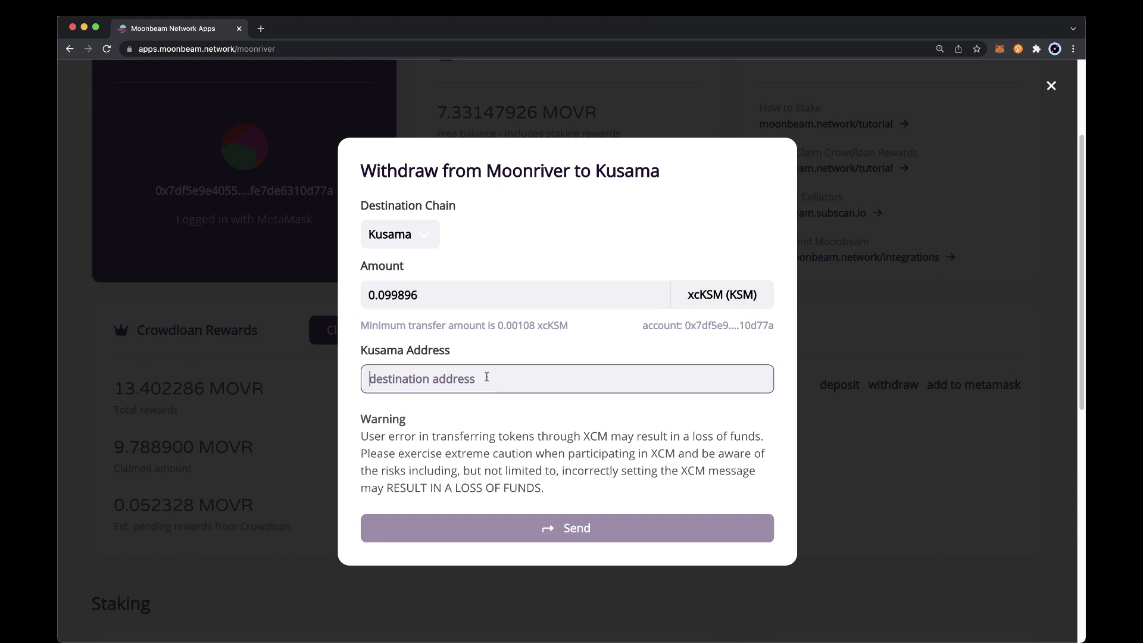
text(JH3NkH5LE7Gd6hSKY3Fa1WjmsynJQoqNYt9D6bWZKbuVuoR)
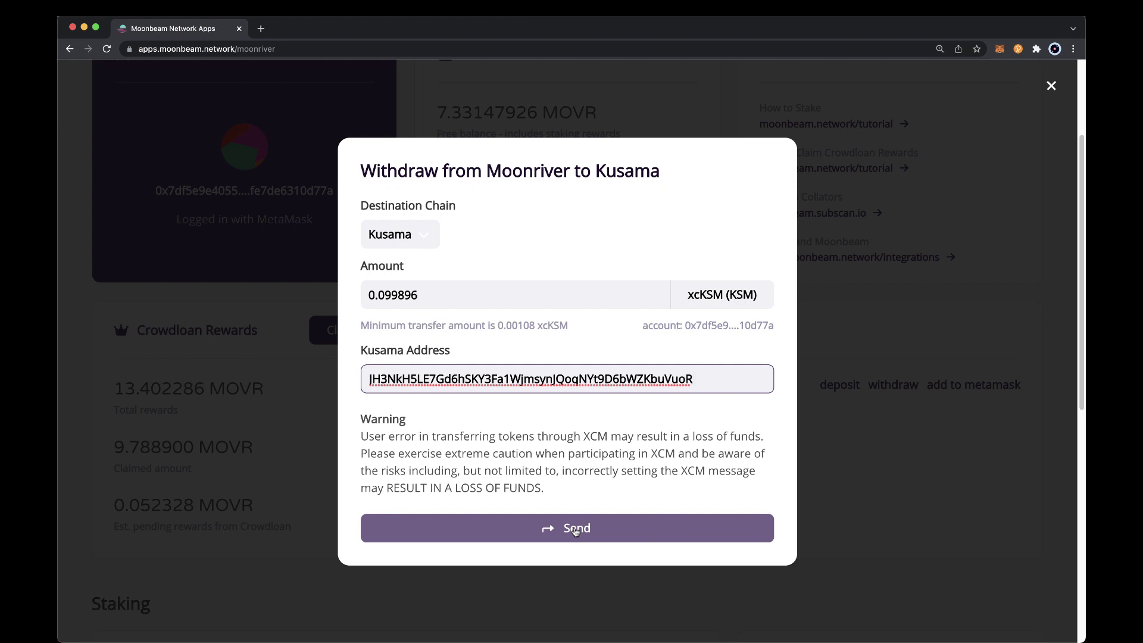
click(575, 531)
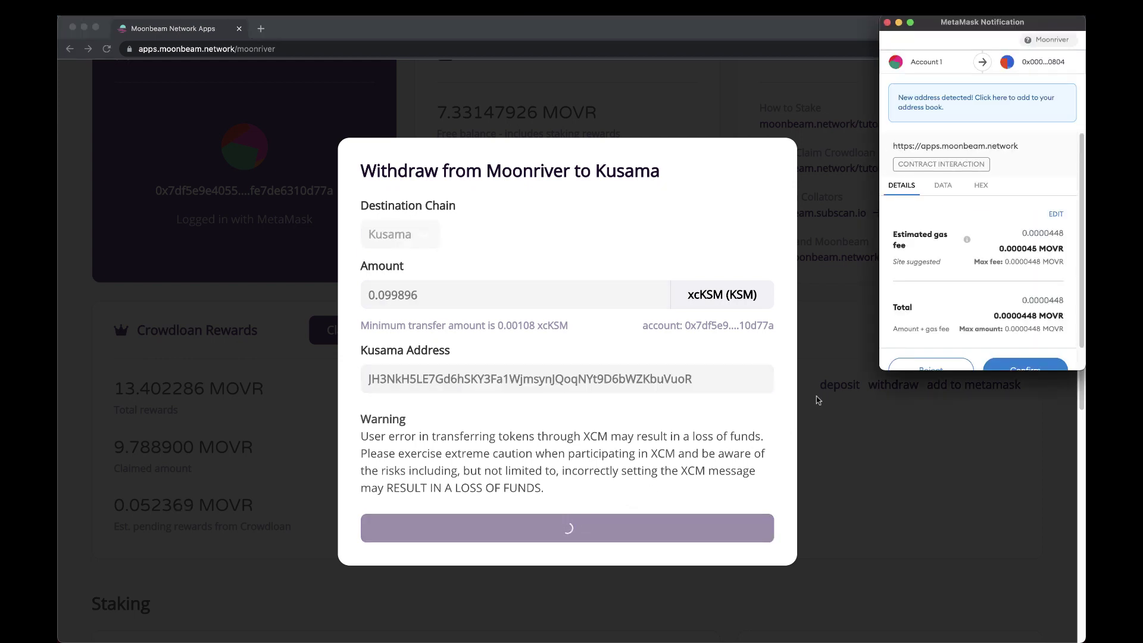
Confirm the xcKSM withdrawal transaction in the MetaMask notification
scroll(981, 333, down, 1)
click(1015, 348)
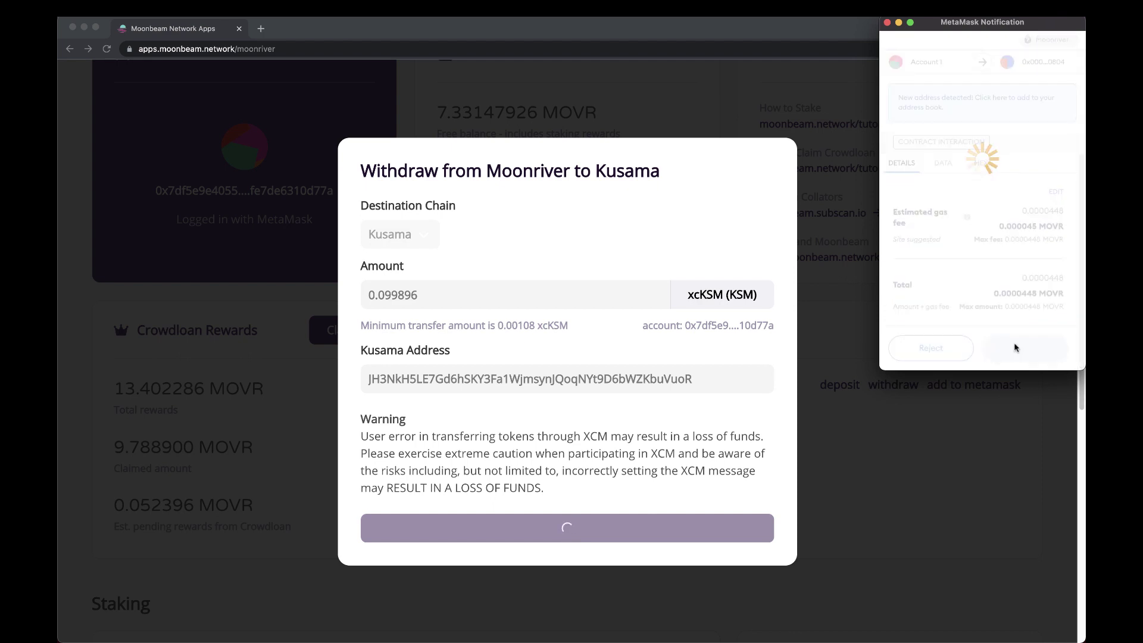